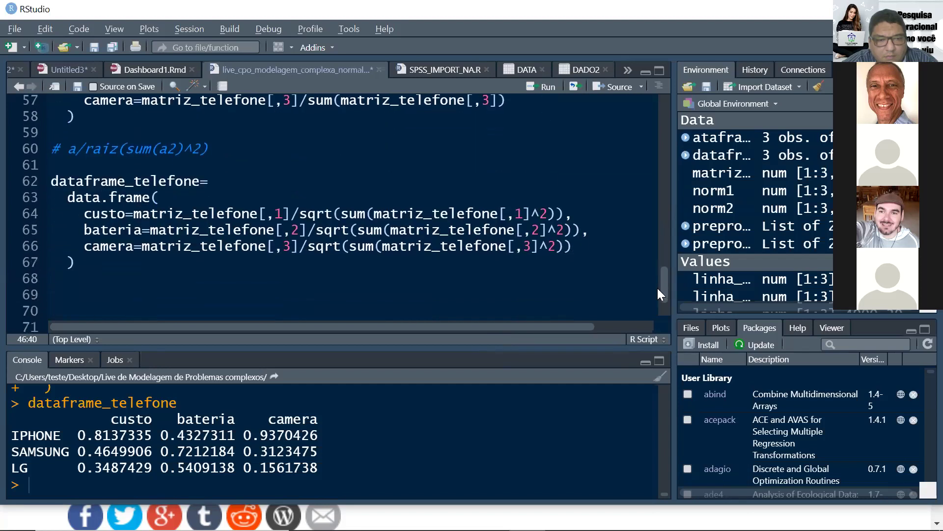
# Copy the entire R script from the live_cpo_modelagem_complexa_normal file and switch to the Pastebin page in the browser
pyautogui.click(486, 277)
pyautogui.click(67, 181)
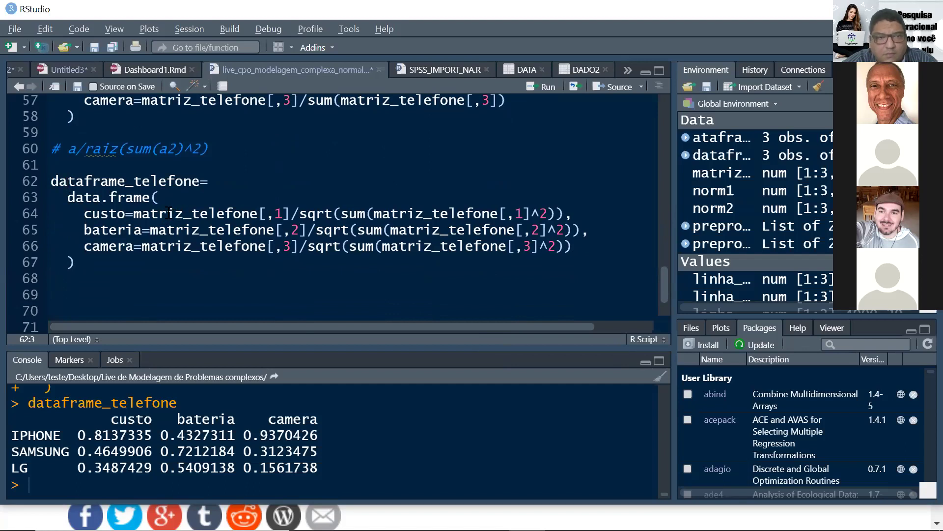
pyautogui.click(277, 298)
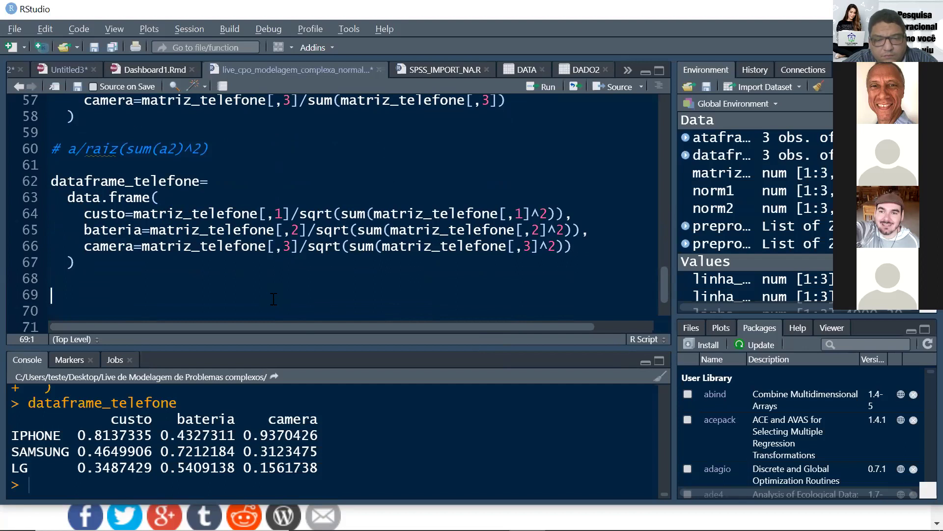
pyautogui.hotkey('ctrl', 'a')
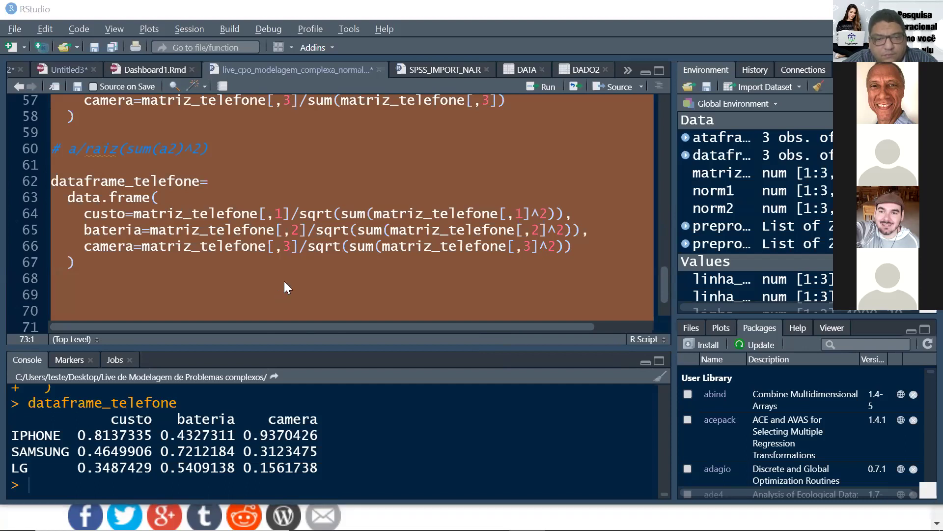
pyautogui.hotkey('alt', 'Tab')
pyautogui.hotkey('alt', 'Tab')
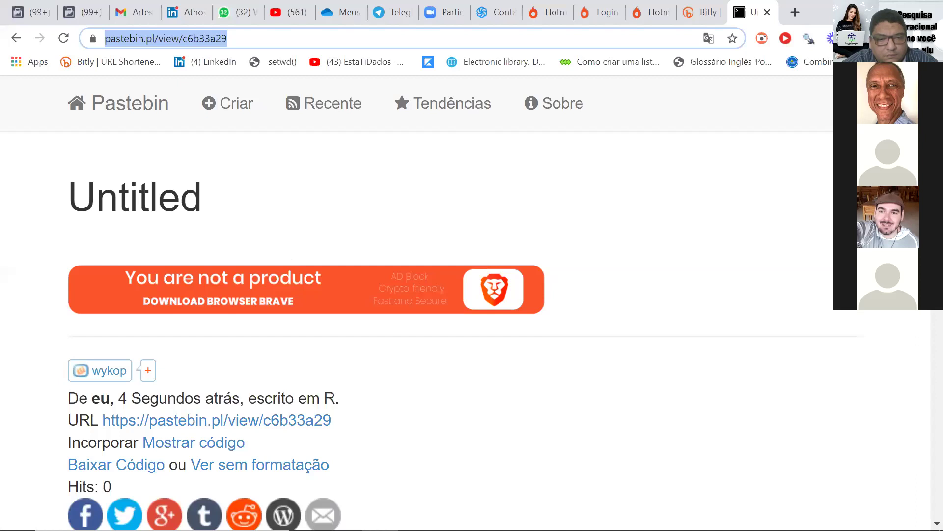
# Examine the existing Pastebin entry, including its embed code and the listed R code through to its end
pyautogui.scroll(-3, 219, 289)
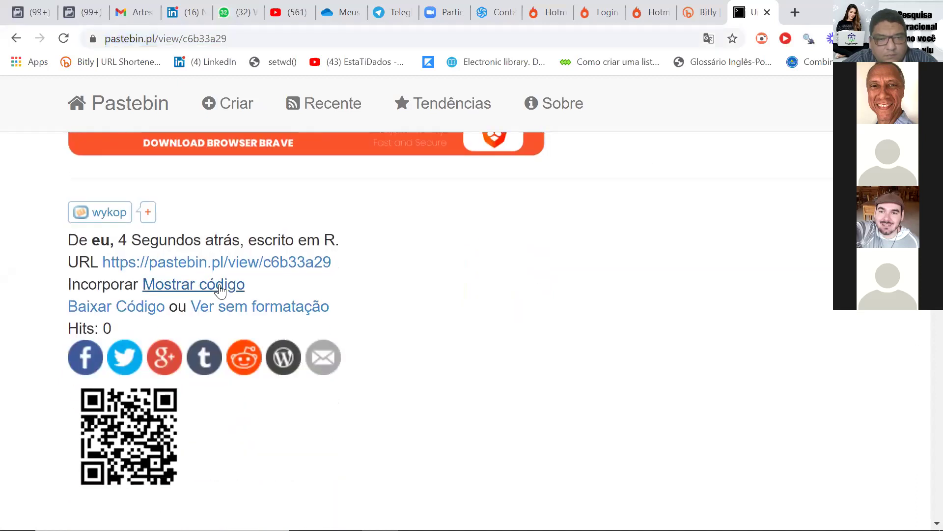
pyautogui.click(220, 290)
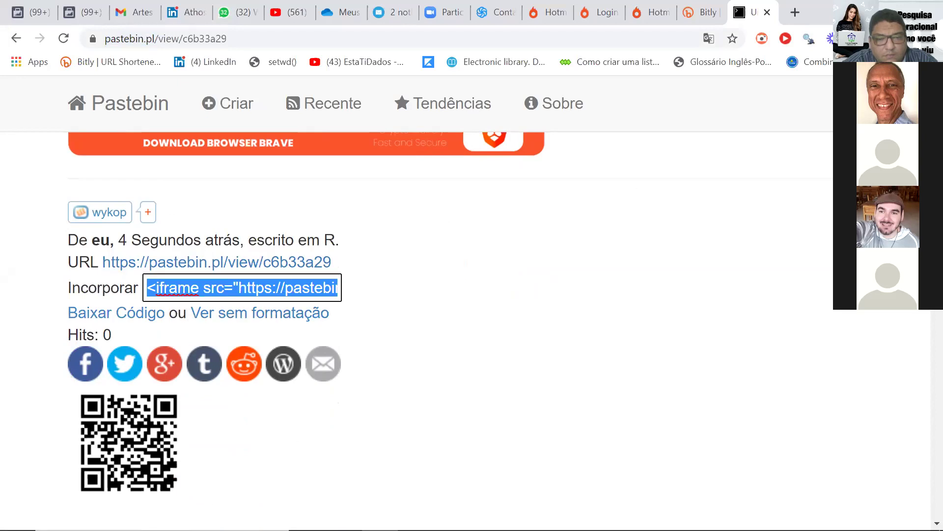
pyautogui.scroll(3, 442, 295)
pyautogui.scroll(-13, 442, 295)
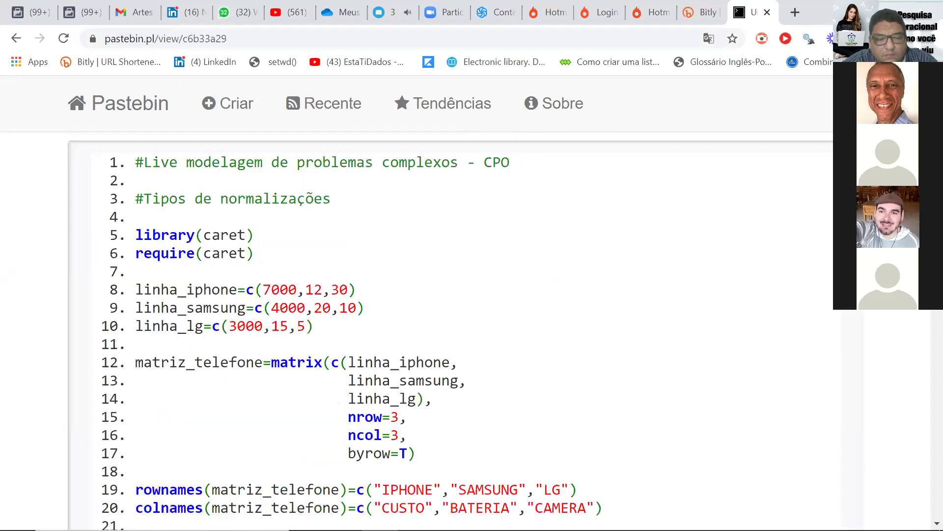
pyautogui.scroll(2, 489, 236)
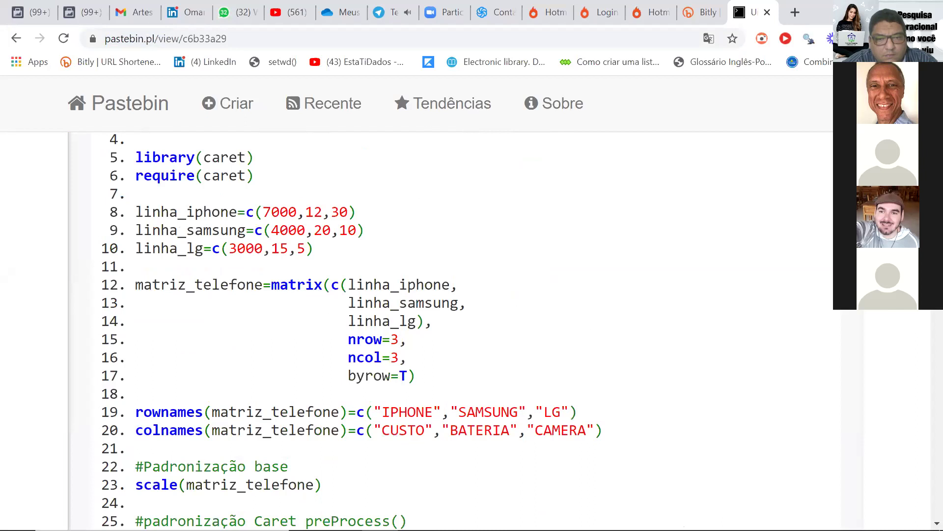
pyautogui.scroll(4, 489, 236)
pyautogui.scroll(-6, 913, 435)
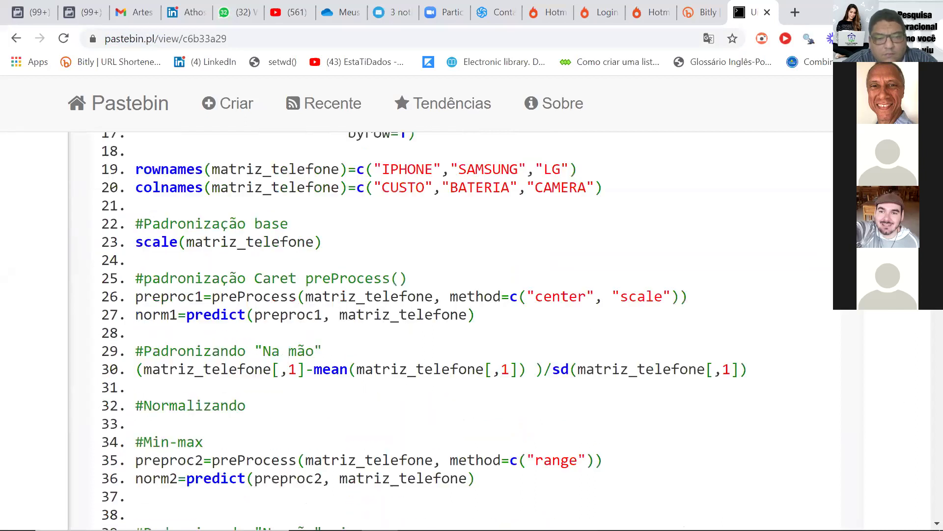
pyautogui.scroll(-20, 913, 435)
pyautogui.scroll(9, 919, 388)
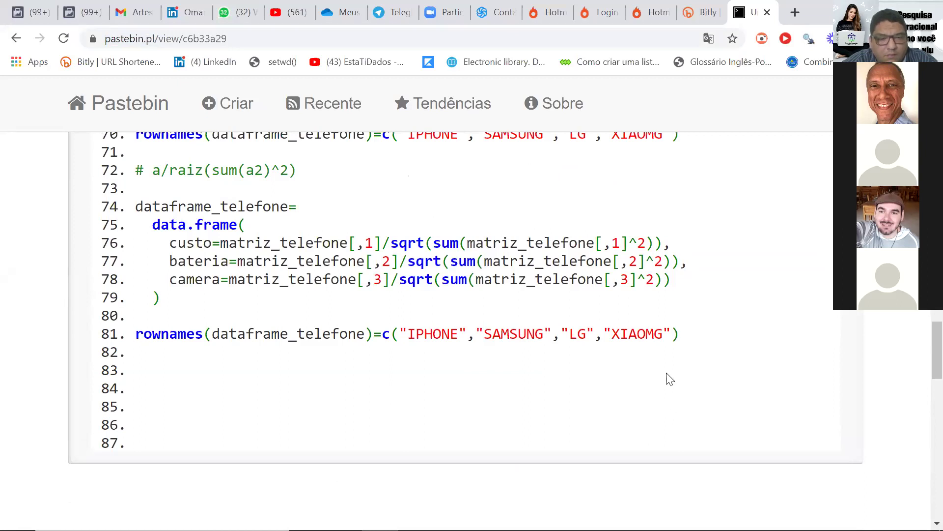
# Replace all the code in the "Responder para Untitled" reply form with the copied R script
pyautogui.click(922, 399)
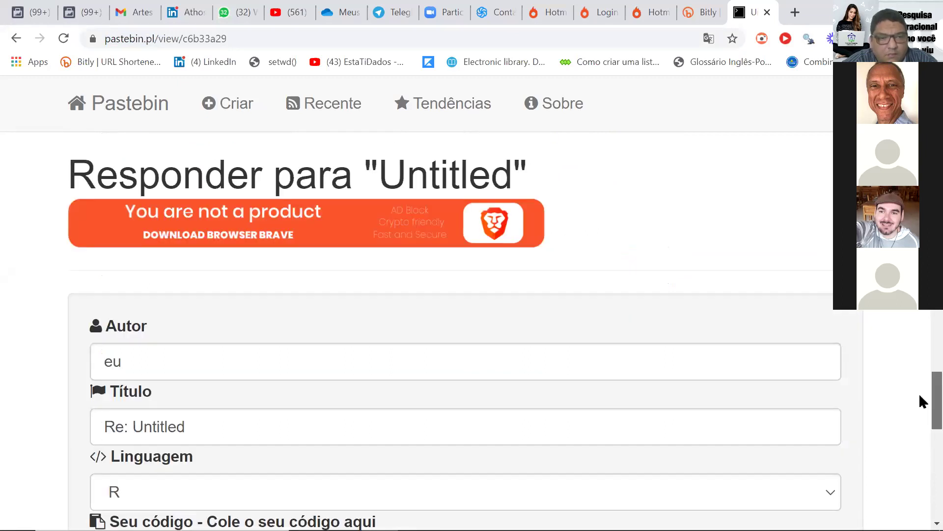
pyautogui.scroll(-1, 921, 383)
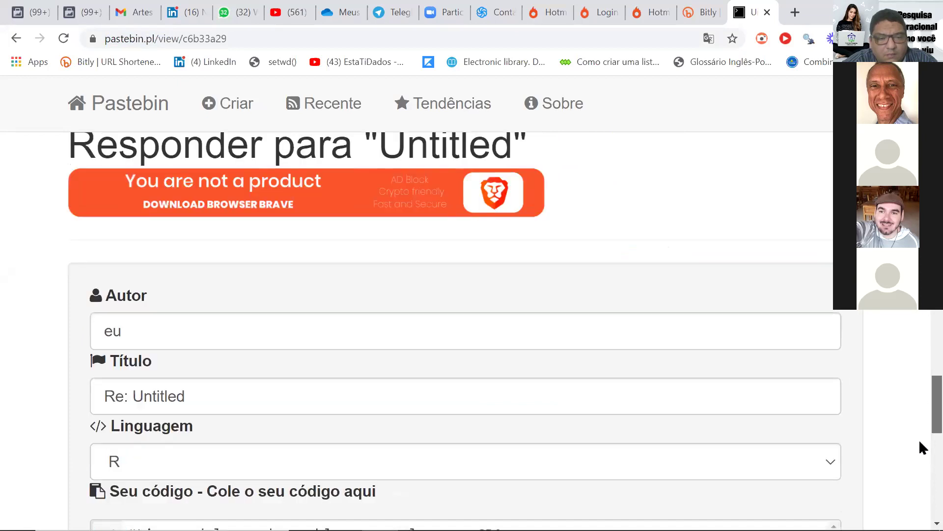
pyautogui.scroll(-10, 920, 443)
pyautogui.scroll(4, 920, 451)
pyautogui.click(588, 396)
pyautogui.click(628, 436)
pyautogui.hotkey('ctrl', 'a')
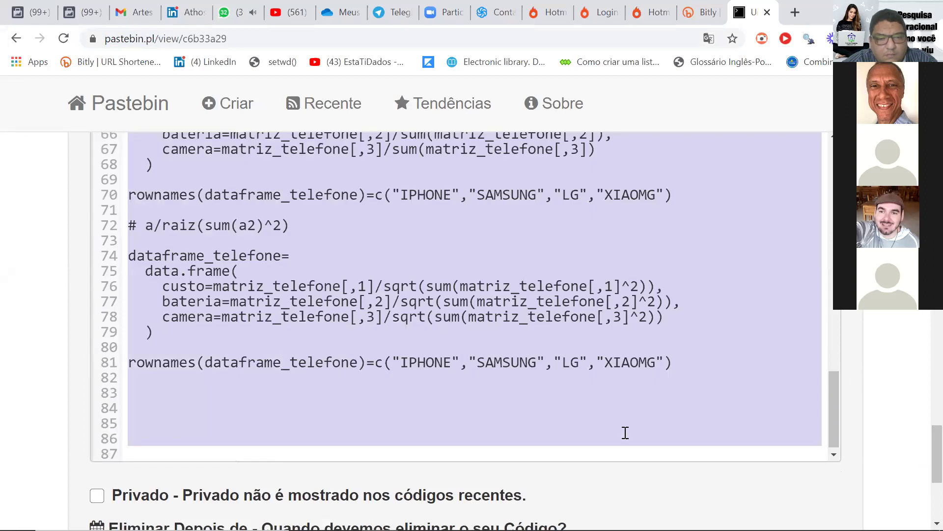
pyautogui.press('BackSpace')
pyautogui.hotkey('ctrl', 'v')
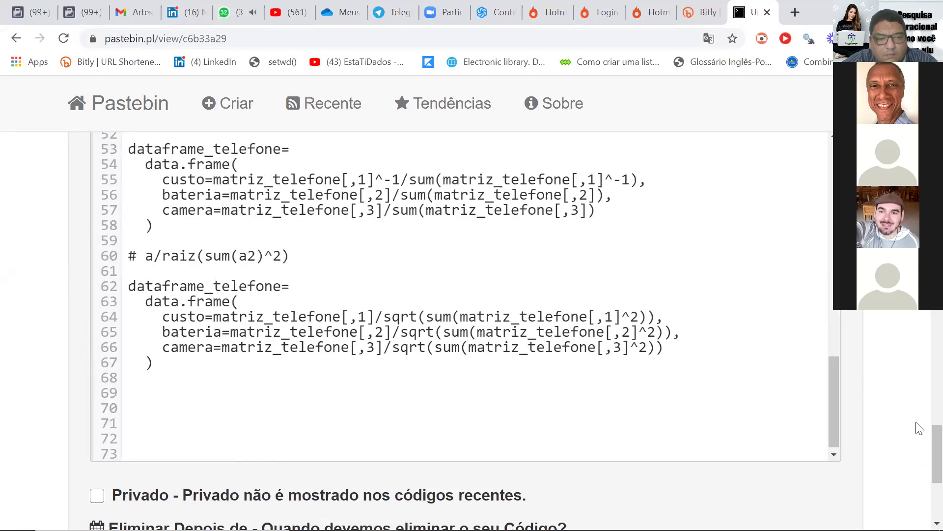
# Try to create the reply paste with the current script
pyautogui.scroll(-5, 919, 493)
pyautogui.click(123, 349)
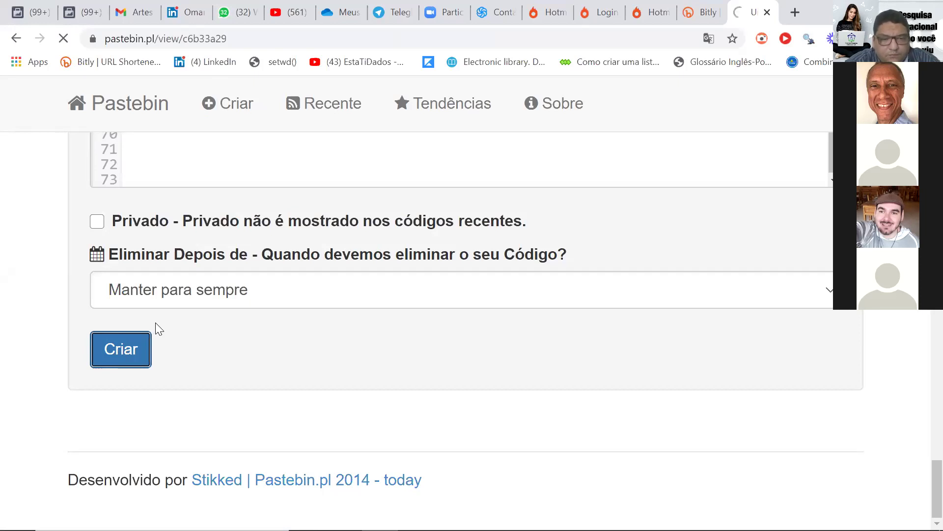
pyautogui.click(86, 388)
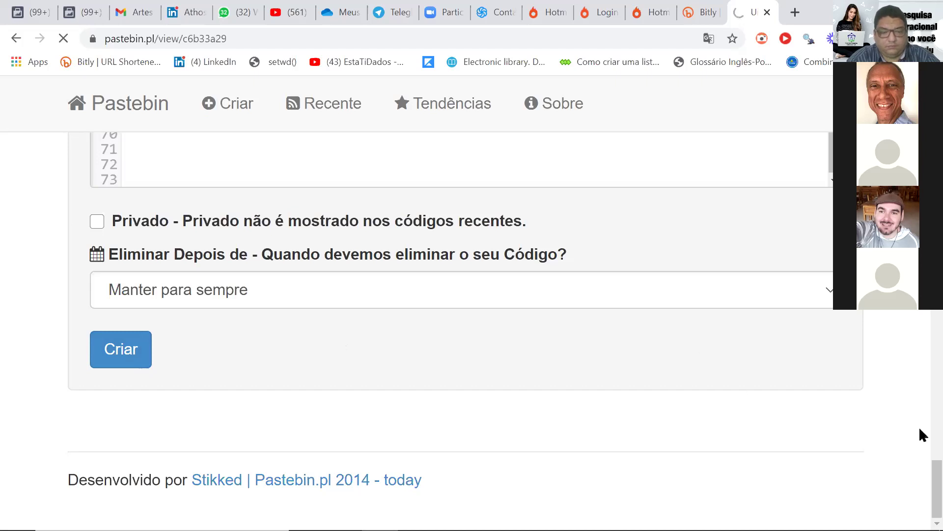
pyautogui.scroll(20, 919, 473)
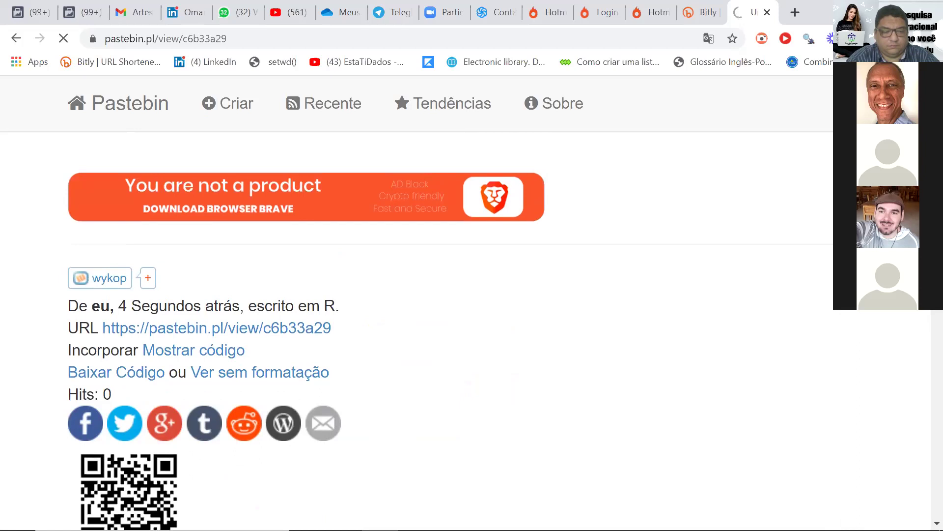
pyautogui.scroll(-20, 913, 442)
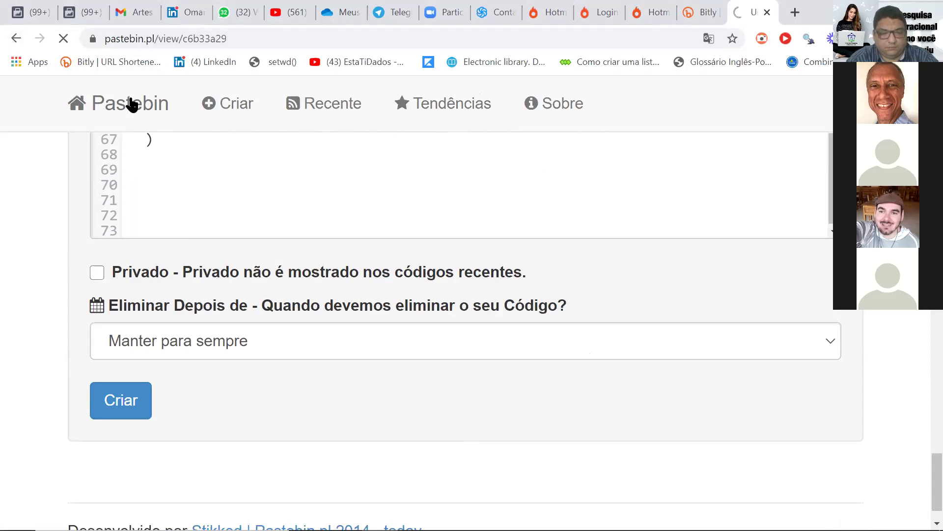
# Reopen the pastebin.pl site from the Google results and switch to WhatsApp Web
pyautogui.hotkey('alt', 'Left')
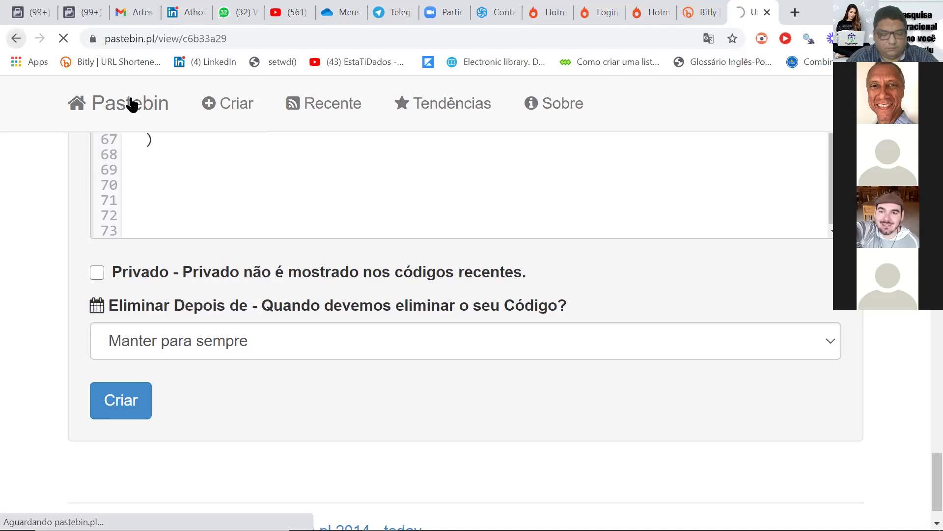
pyautogui.scroll(-1, 225, 379)
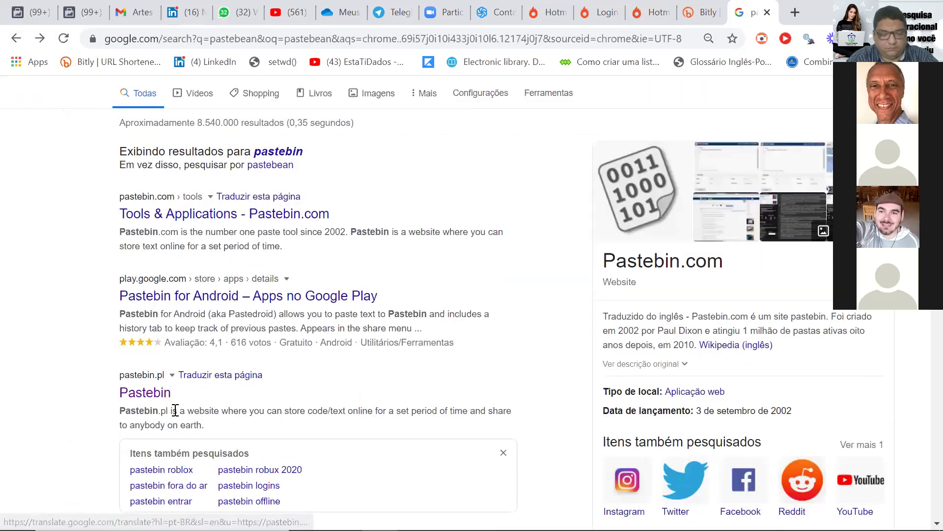
pyautogui.click(152, 394)
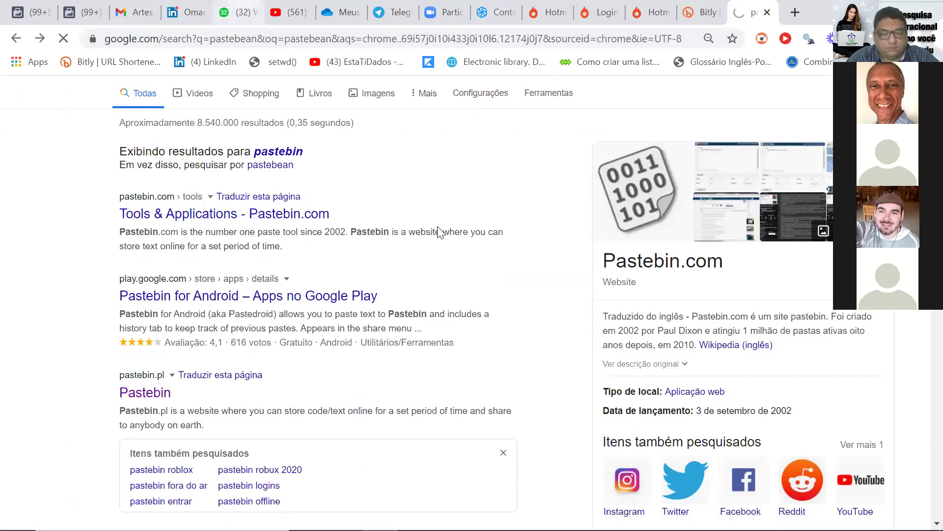
pyautogui.hotkey('ctrl', '5')
pyautogui.click(184, 189)
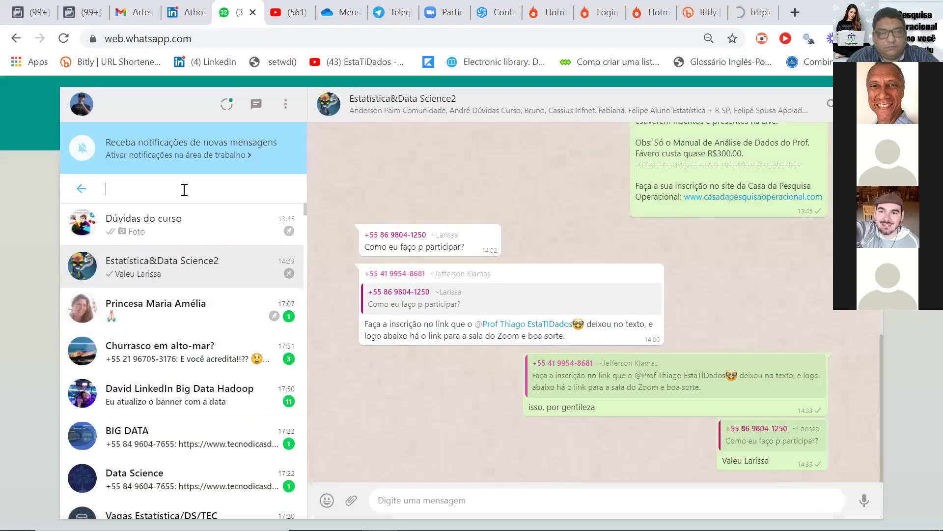
pyautogui.write('comand')
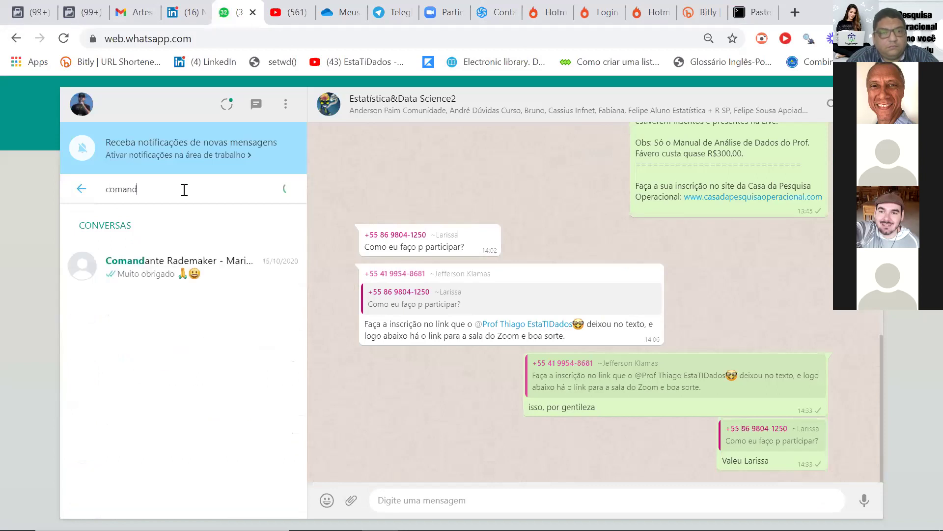
pyautogui.write('a')
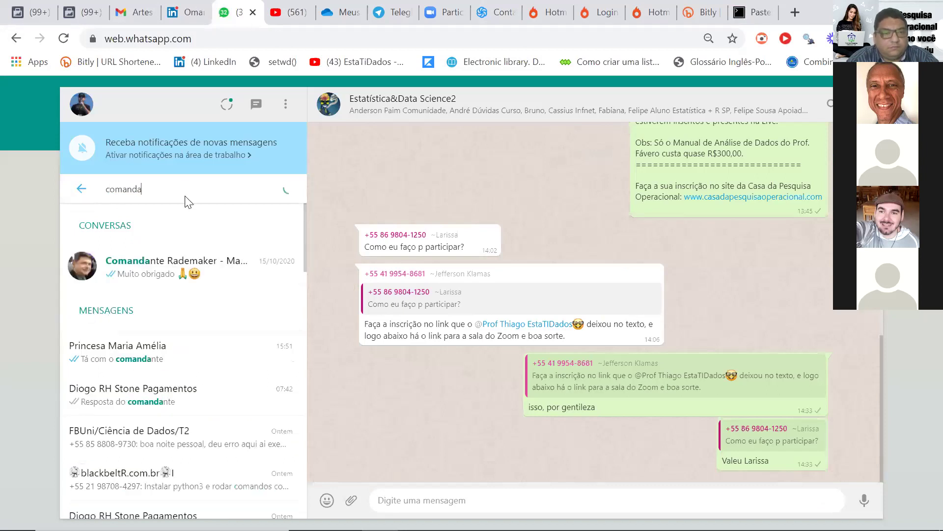
pyautogui.press('BackSpace')
pyautogui.press('BackSpace')
pyautogui.press('BackSpace')
pyautogui.press('BackSpace')
pyautogui.press('BackSpace')
pyautogui.press('Escape')
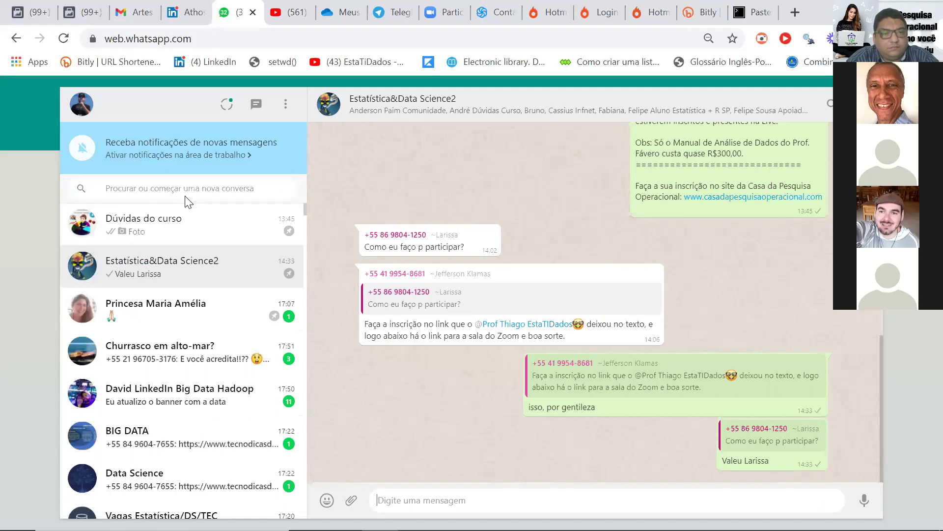
pyautogui.write('.')
# Find the contact's chat by first name, send the copied R script there, and expand the sent message
pyautogui.click(188, 188)
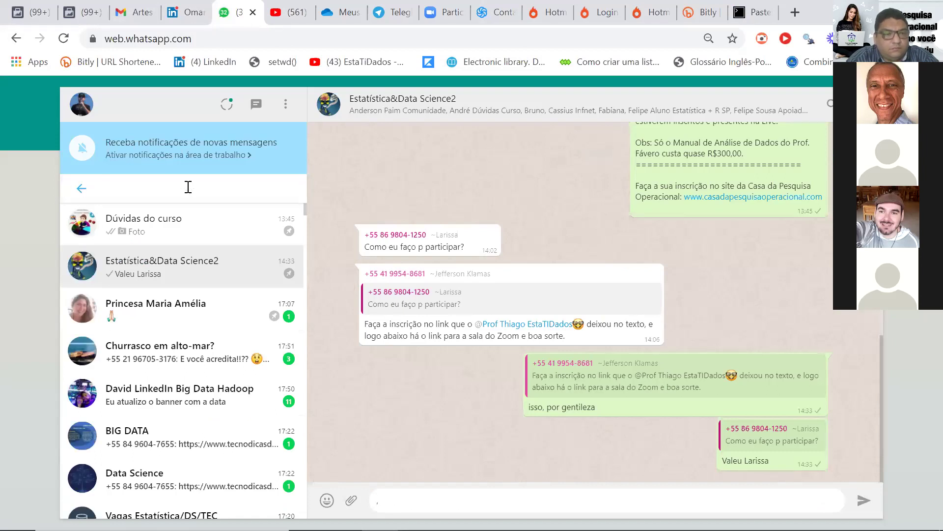
pyautogui.write('marcos')
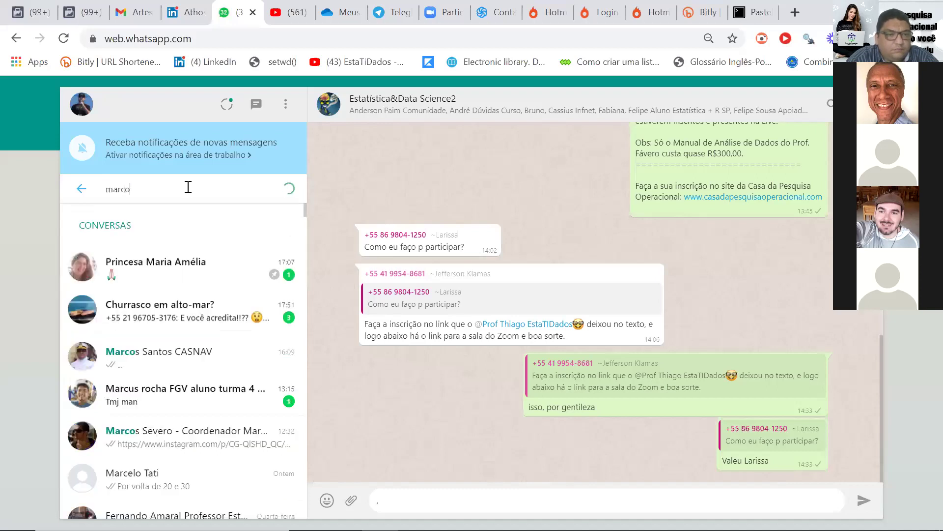
pyautogui.click(172, 268)
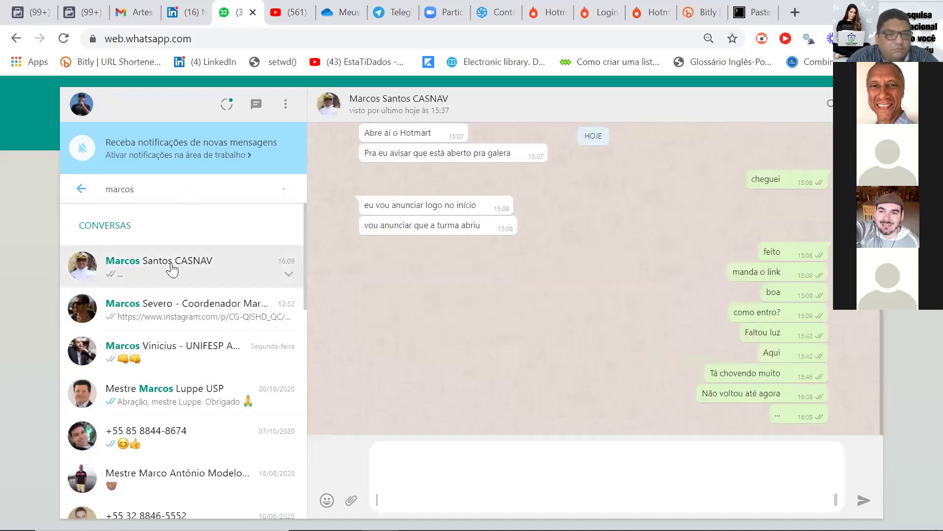
pyautogui.press('Return')
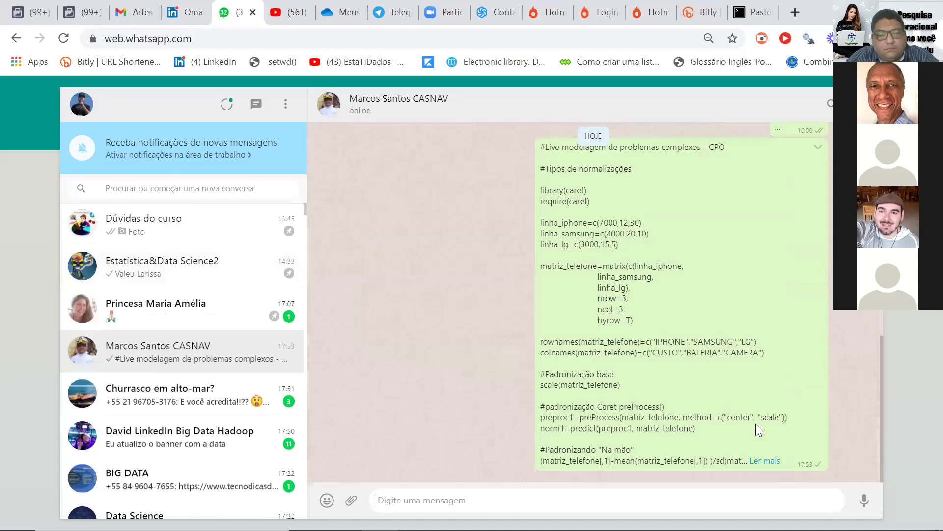
pyautogui.click(761, 462)
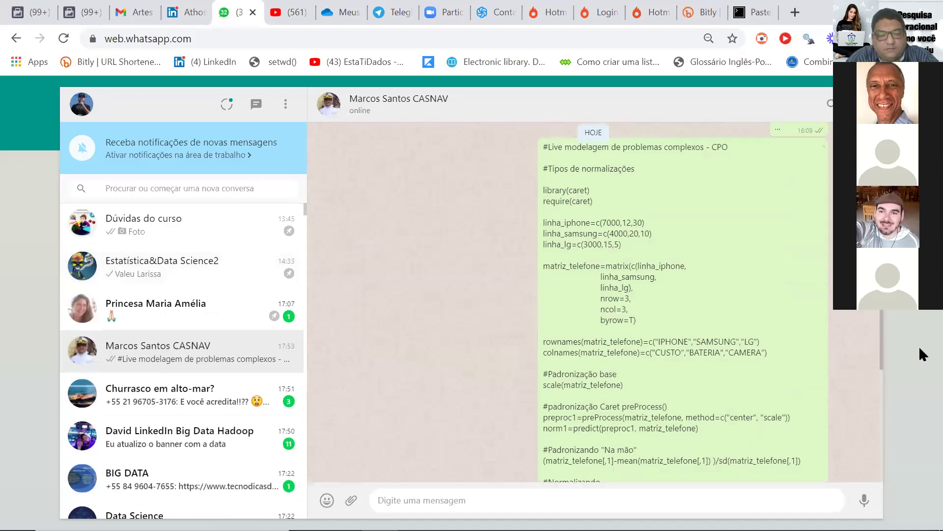
pyautogui.moveTo(880, 361); pyautogui.dragTo(884, 400)
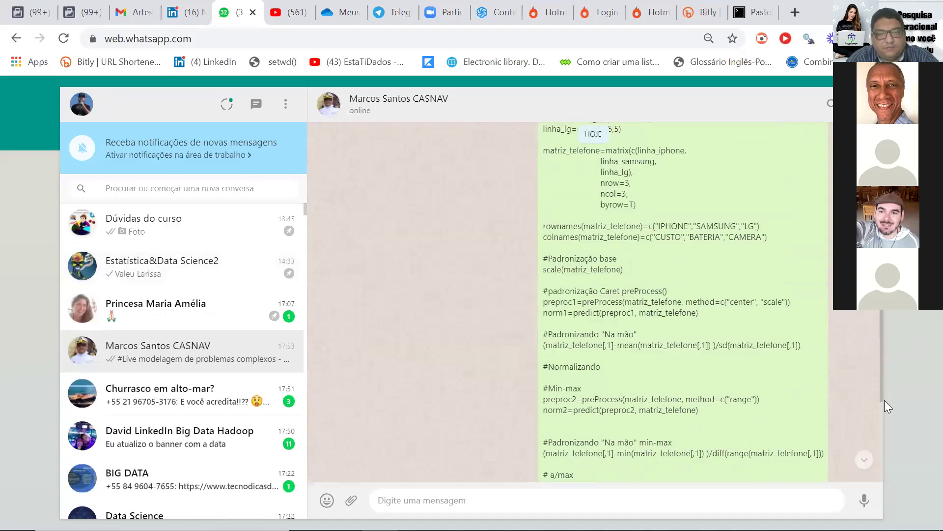
# Submit the copied R script as a new paste on pastebin.pl and switch back to WhatsApp Web
pyautogui.click(752, 13)
pyautogui.scroll(-5, 912, 313)
pyautogui.scroll(-2, 912, 313)
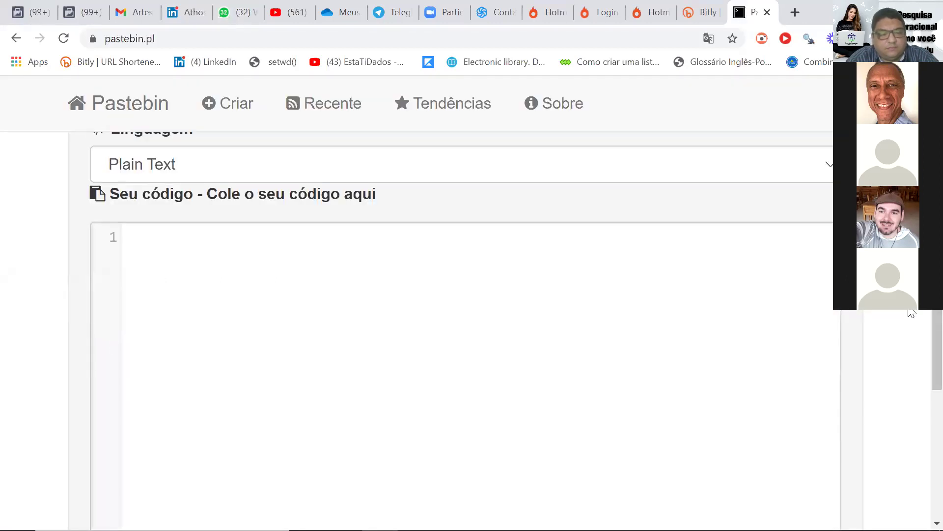
pyautogui.click(296, 396)
pyautogui.hotkey('ctrl', 'v')
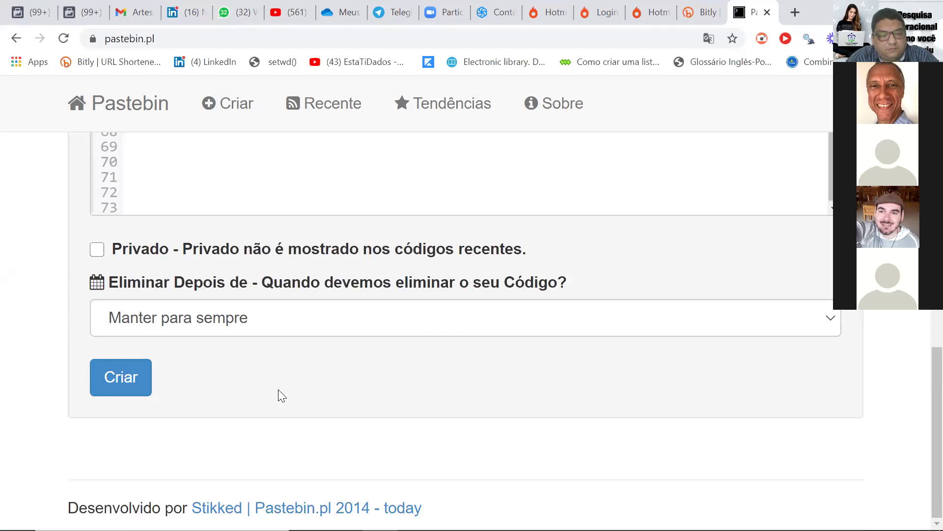
pyautogui.click(144, 379)
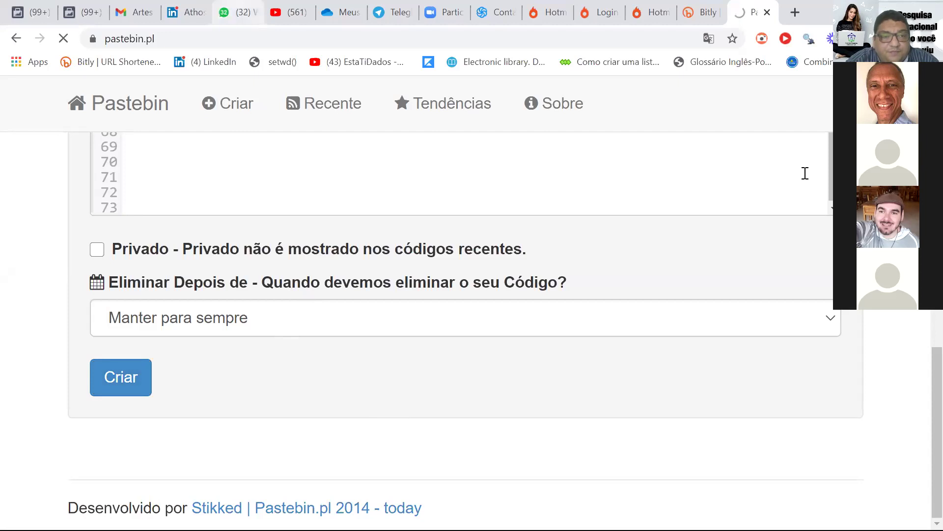
pyautogui.hotkey('ctrl', '5')
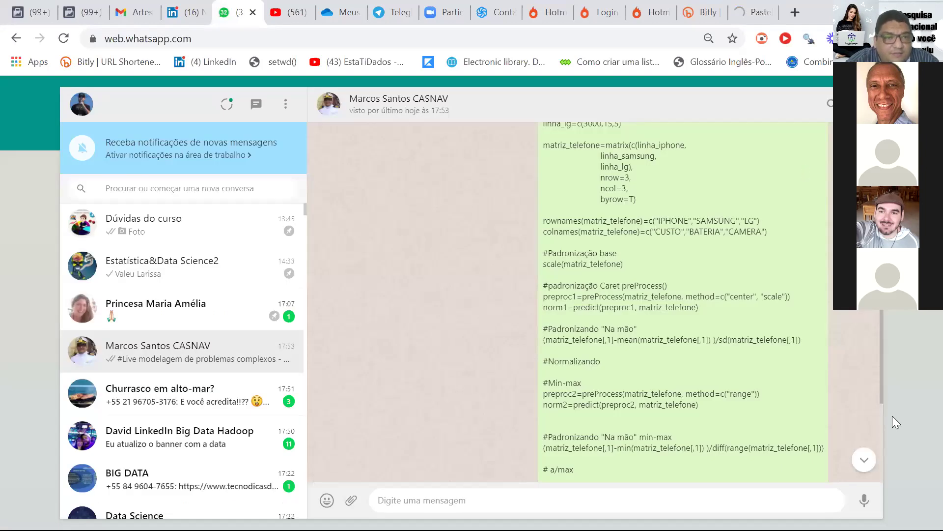
# View the end of the sent R script, switch to Telegram Web, and open the Casa da Pesquisa Operacional group chat
pyautogui.moveTo(883, 385); pyautogui.dragTo(889, 473)
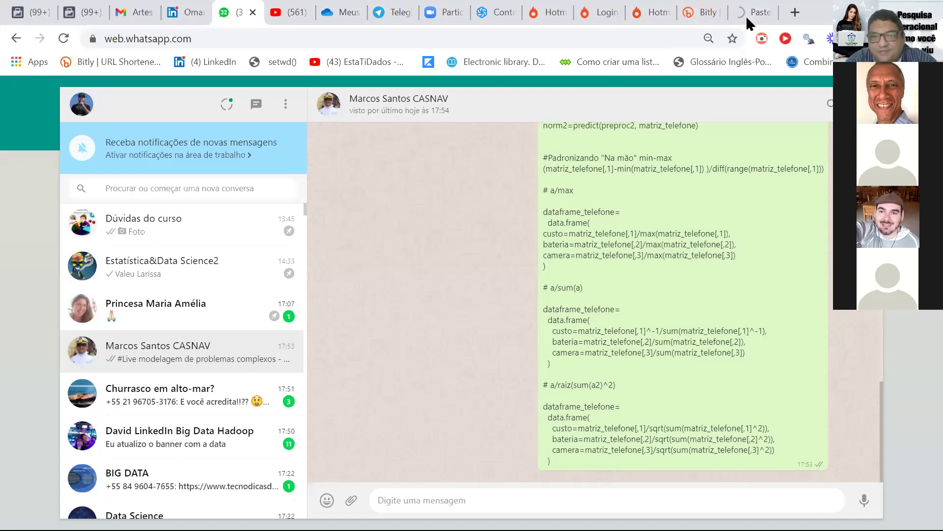
pyautogui.hotkey('ctrl', 'shift', 'Tab')
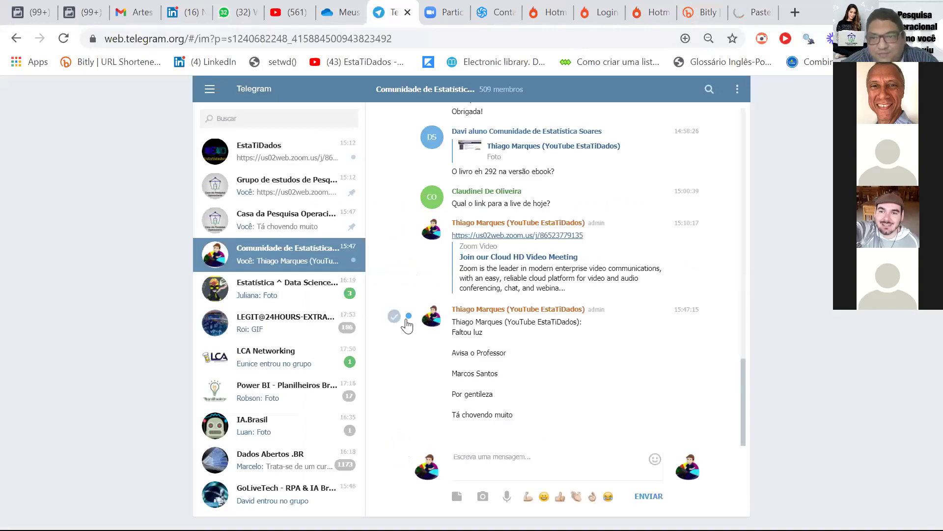
pyautogui.click(311, 228)
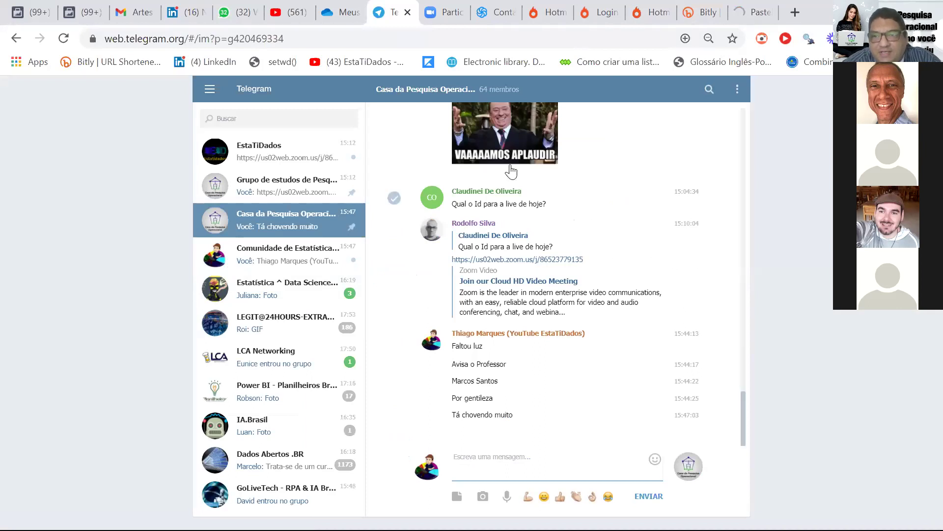
# Return to the pending pastebin.pl submission and load the site's address again
pyautogui.click(757, 11)
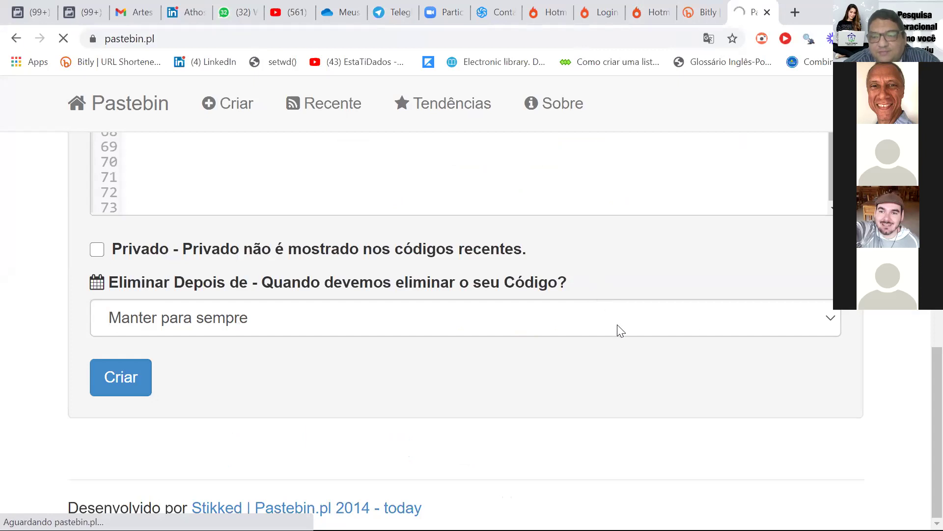
pyautogui.hotkey('ctrl', 'l')
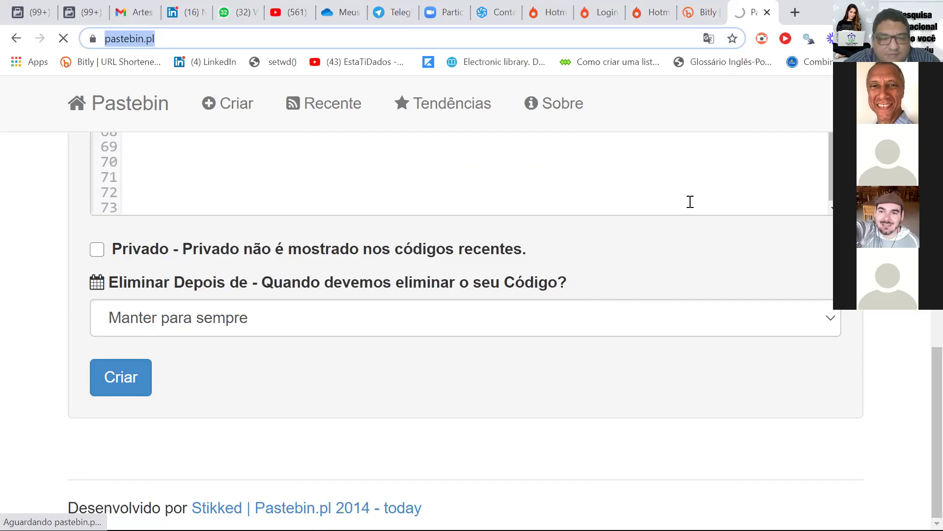
pyautogui.press('Return')
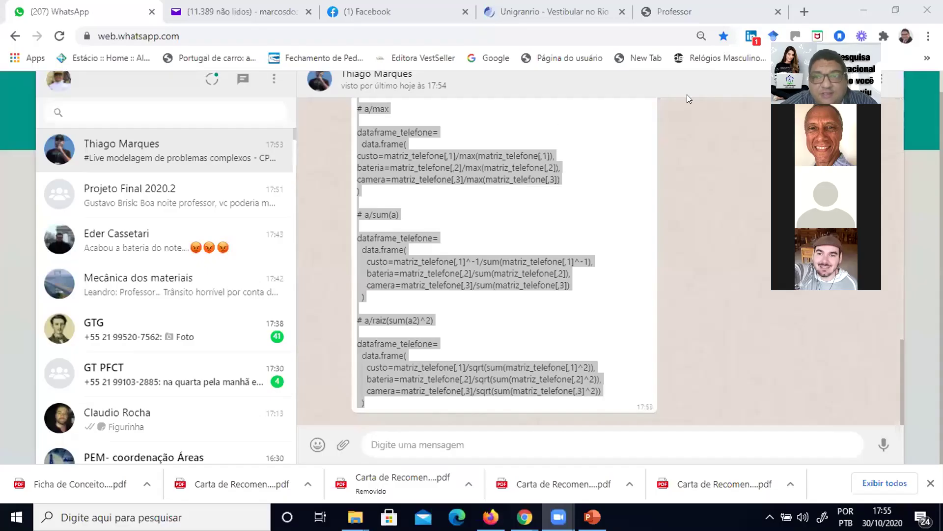
# Switch to PowerPoint, start the slide show from the EXERCÍCIO slide, and advance to the TOPSIS course schedule slide
pyautogui.click(592, 516)
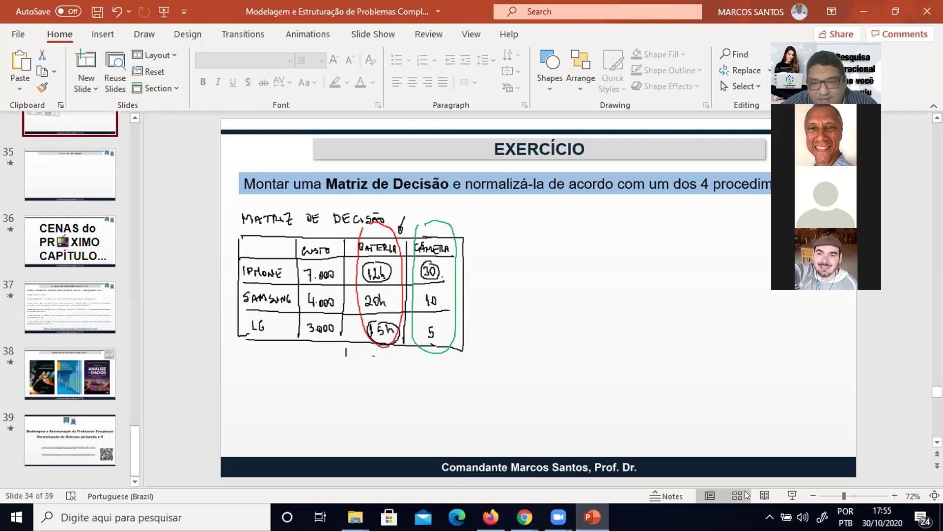
pyautogui.click(792, 496)
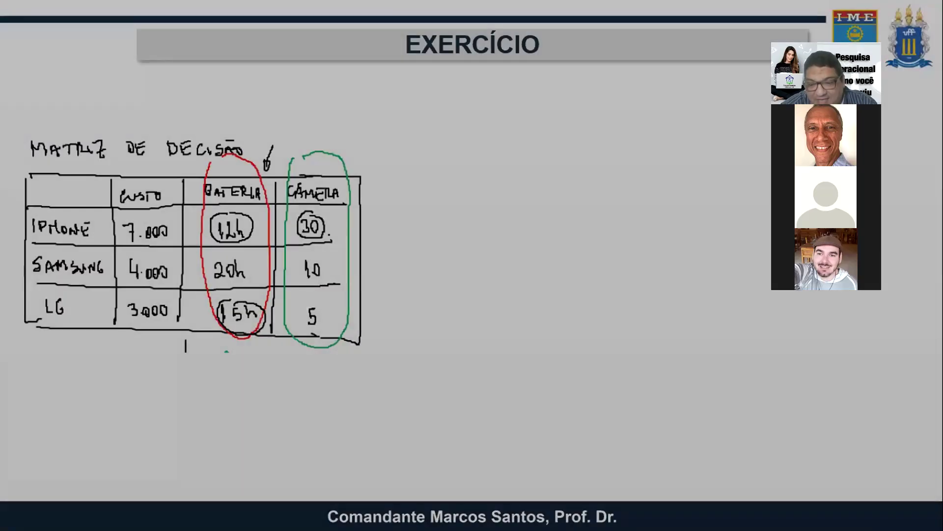
pyautogui.press('Right')
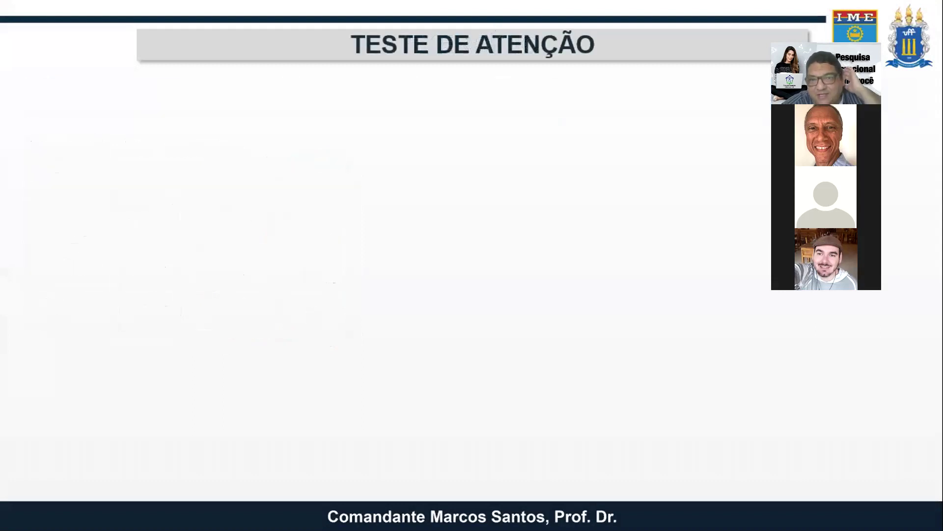
pyautogui.press('Right')
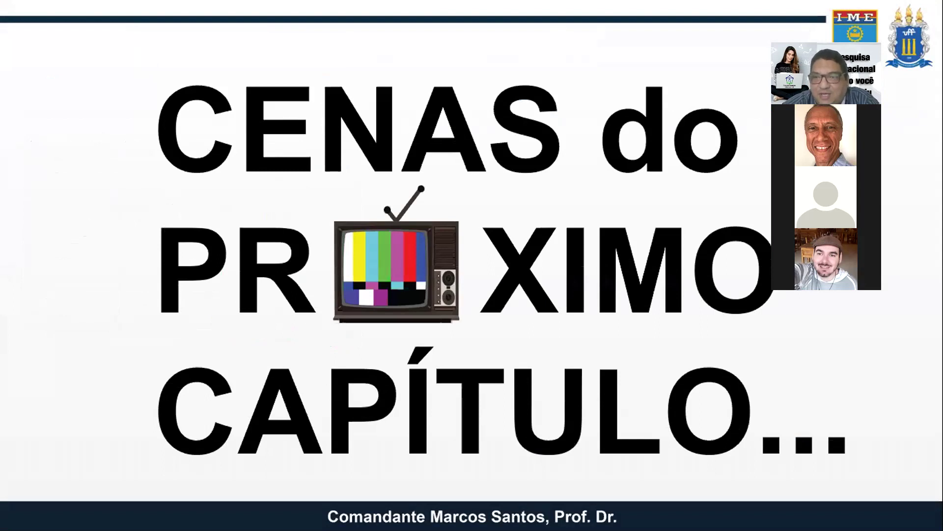
pyautogui.press('Right')
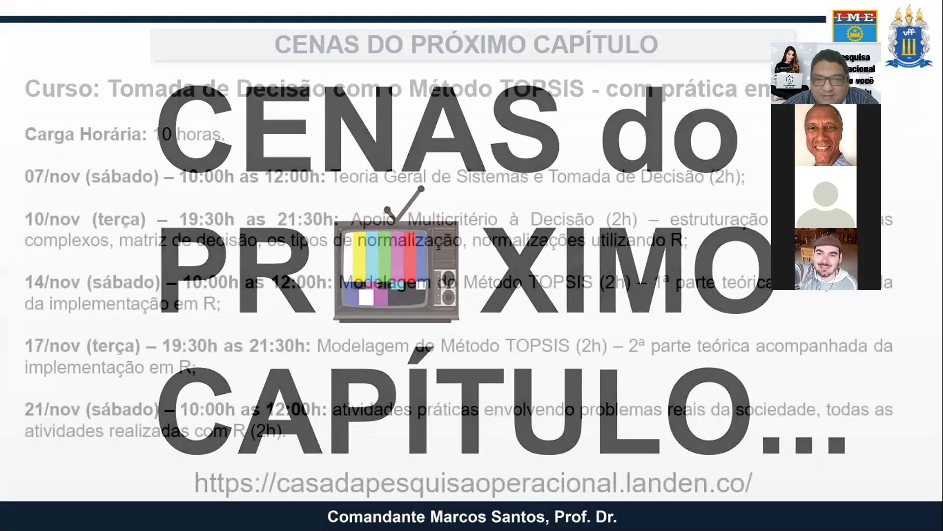